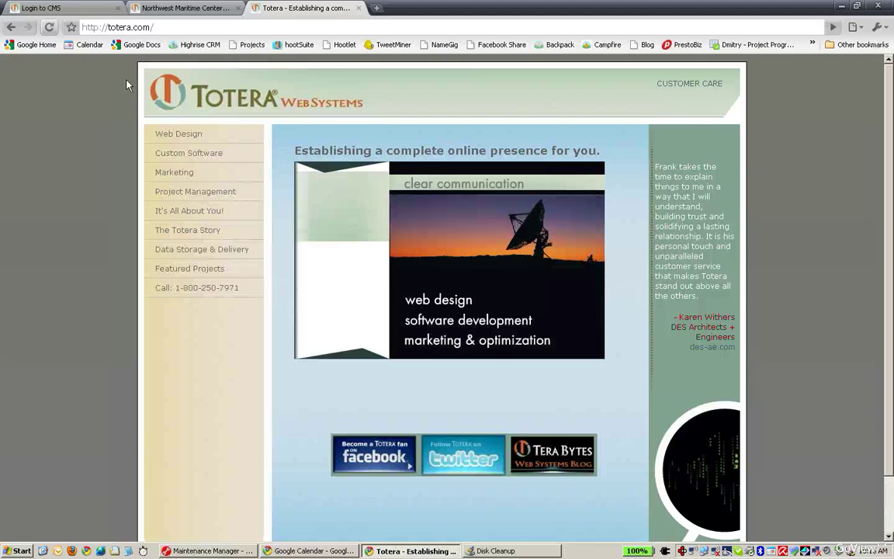
# - Log in to the Totera site's CMS Made Simple admin console with the entered credentials
pyautogui.click(100, 13)
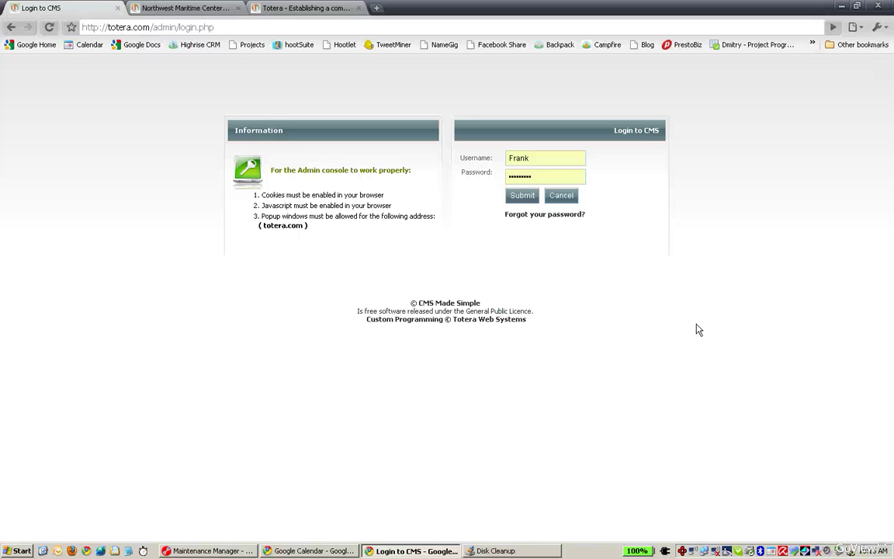
pyautogui.click(522, 196)
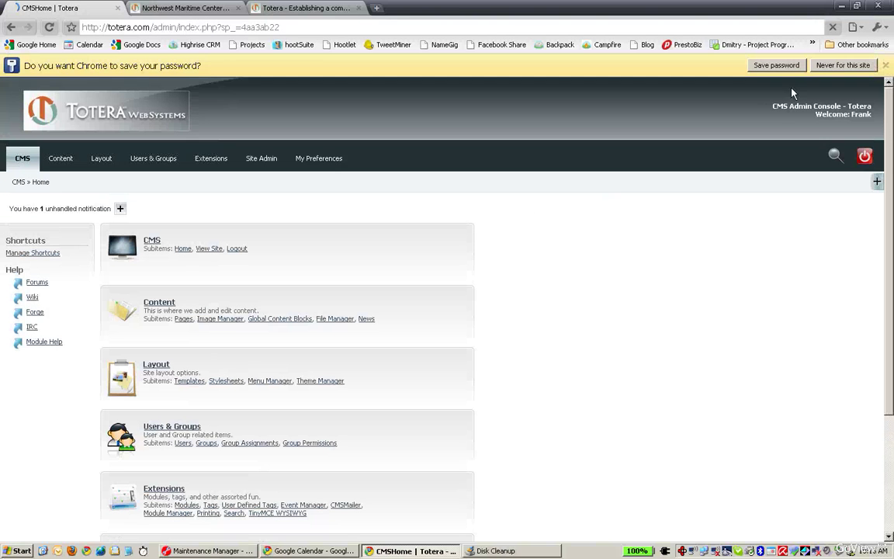
# - Dismiss the save-password bar and open the Example page from Content > Pages
pyautogui.click(758, 63)
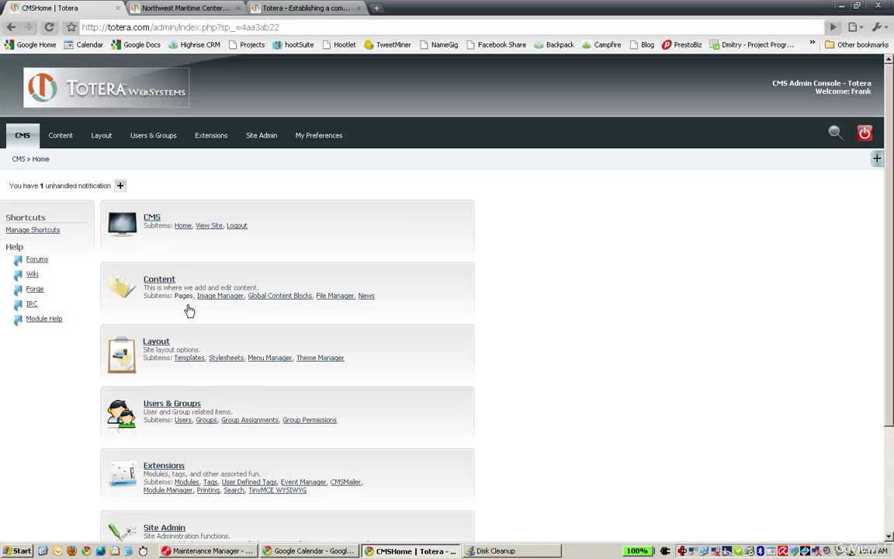
pyautogui.moveTo(61, 158)
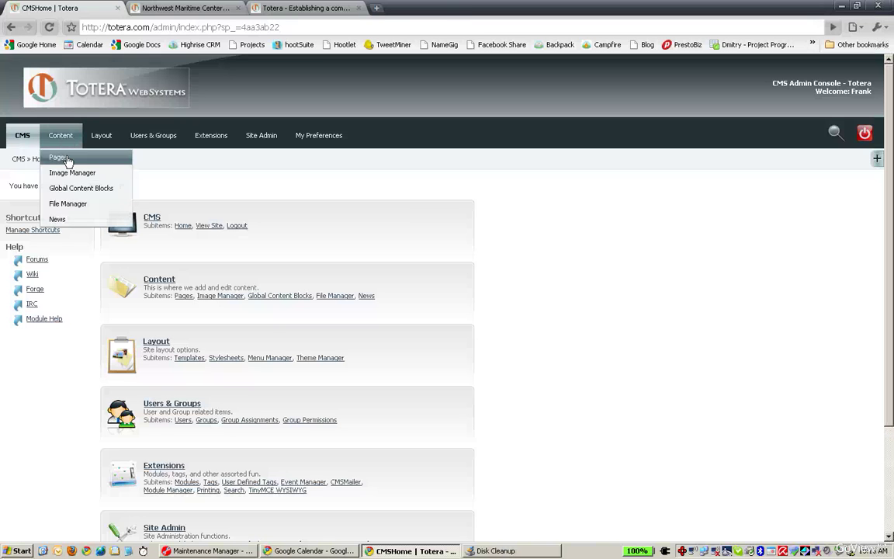
pyautogui.click(63, 160)
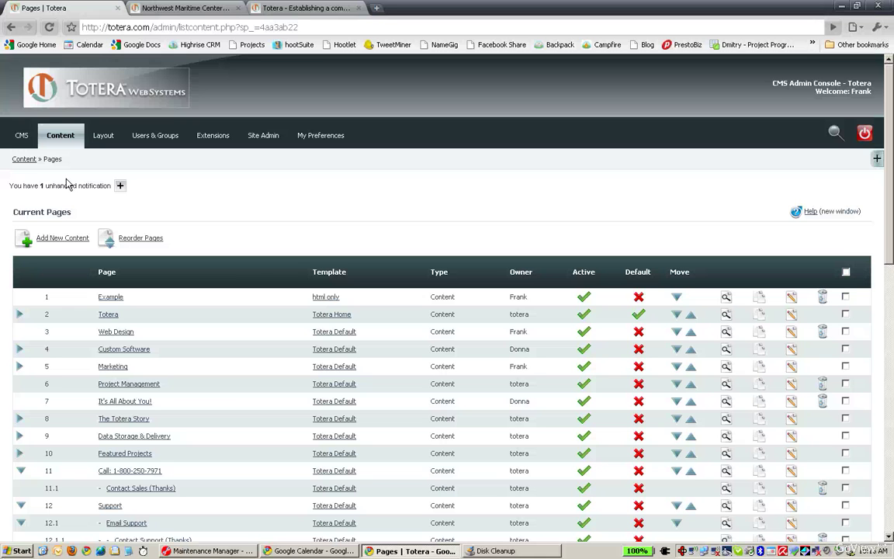
pyautogui.click(110, 303)
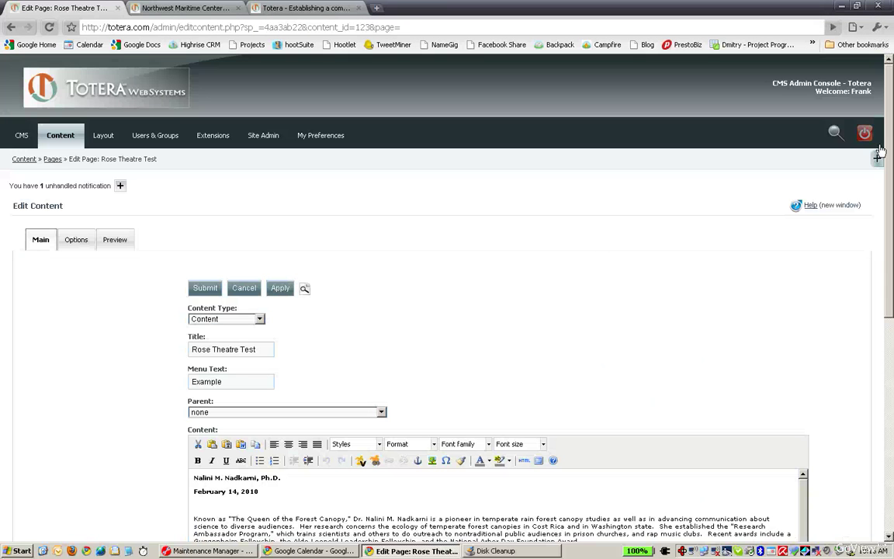
# - Scroll to the Content editor and place the cursor just before 'John Marzluff, Ph.D.'
pyautogui.scroll(-2, 448, 310)
pyautogui.scroll(-1, 447, 310)
pyautogui.scroll(-1, 447, 310)
pyautogui.scroll(-1, 447, 311)
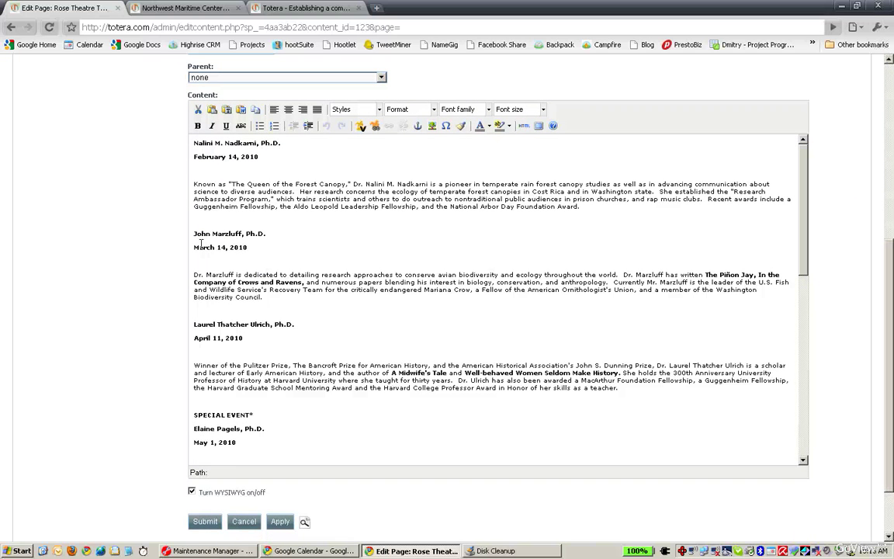
pyautogui.click(194, 233)
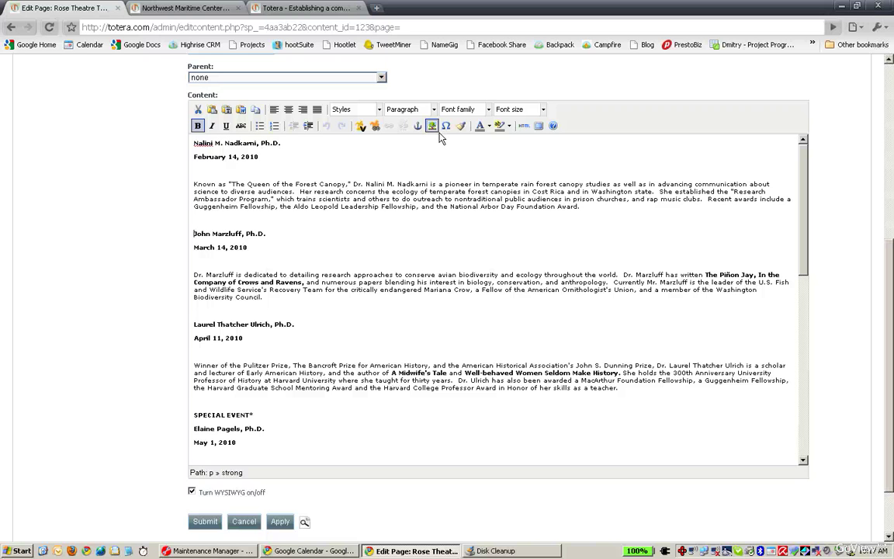
# - Start an image insertion and browse the site's files for the Image URL
pyautogui.click(433, 127)
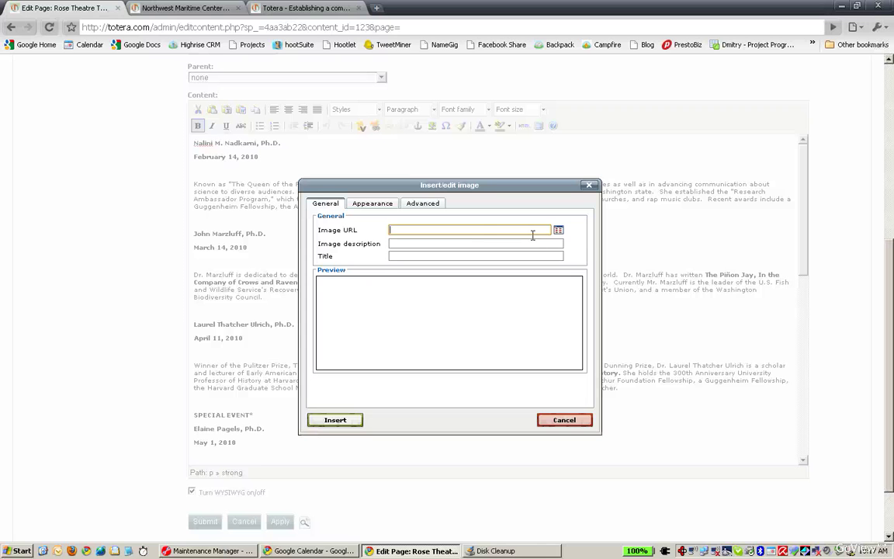
pyautogui.click(558, 230)
# - Upload facebook.jpg from the local website folder to the site's root files folder
pyautogui.click(227, 14)
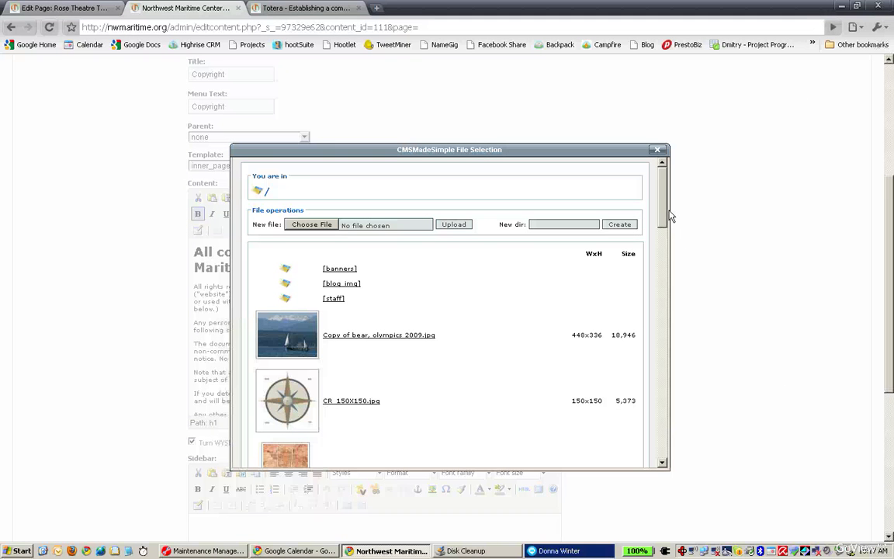
pyautogui.moveTo(669, 216)
pyautogui.mouseDown()
pyautogui.moveTo(671, 288)
pyautogui.moveTo(669, 237)
pyautogui.moveTo(649, 195)
pyautogui.mouseUp()
pyautogui.click(326, 229)
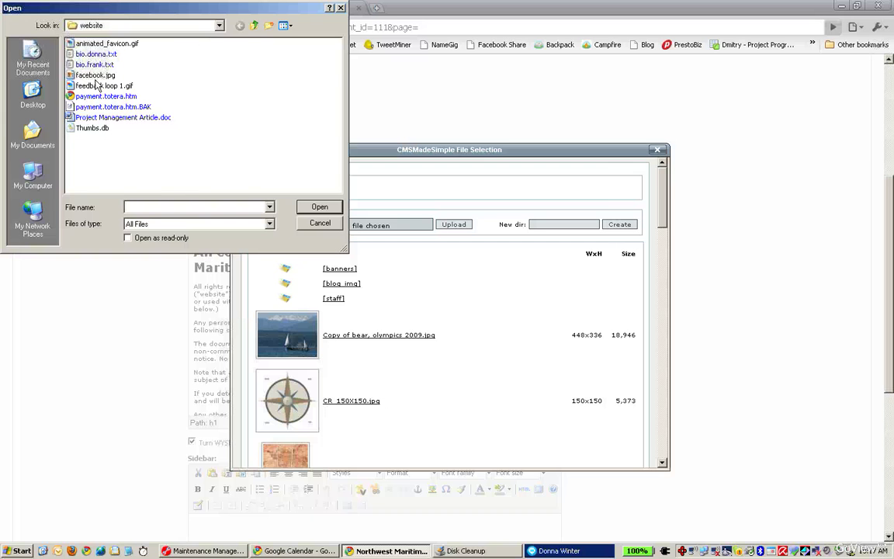
pyautogui.click(152, 79)
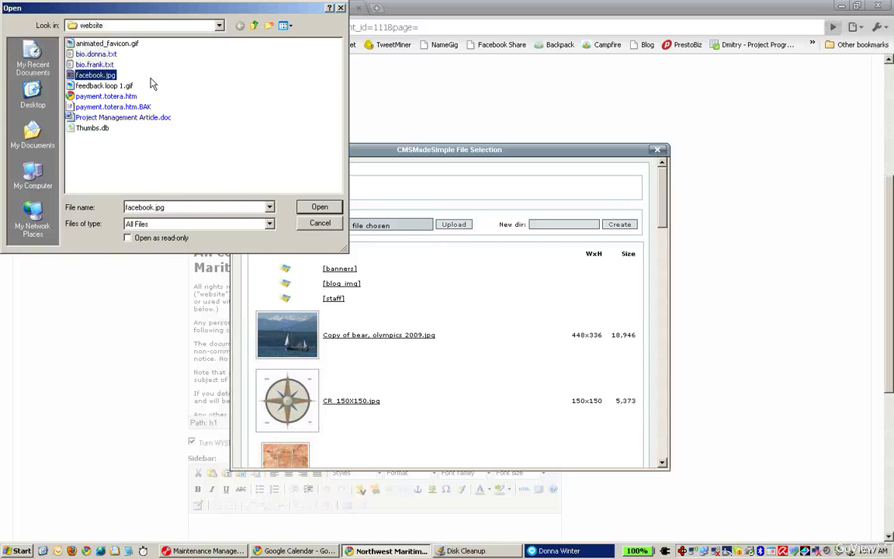
pyautogui.click(329, 228)
pyautogui.press('Return')
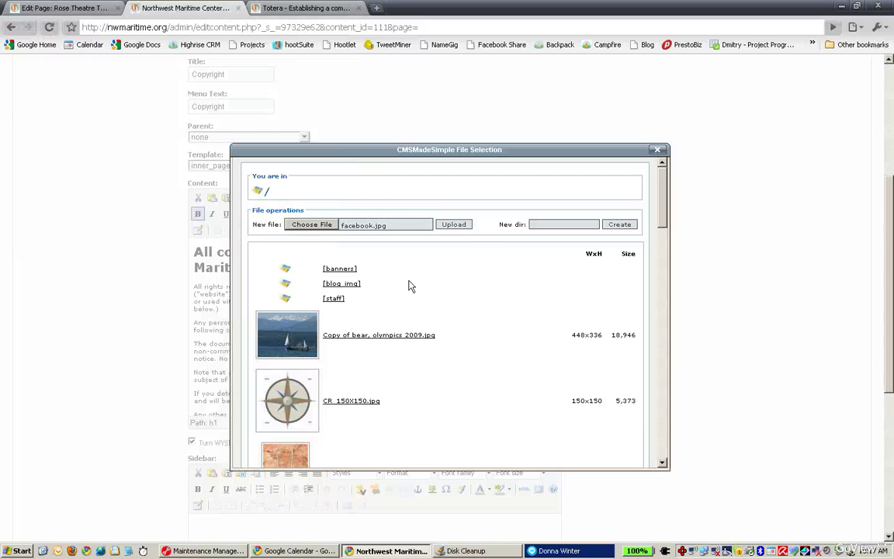
pyautogui.click(461, 234)
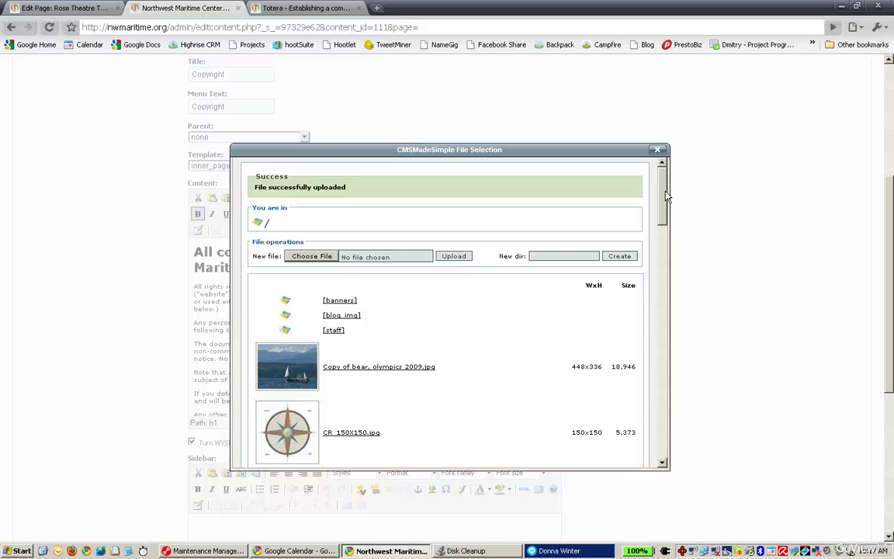
# - Choose facebook.jpg from the file list and insert it before John Marzluff's name
pyautogui.scroll(-1, 667, 219)
pyautogui.scroll(-4, 668, 249)
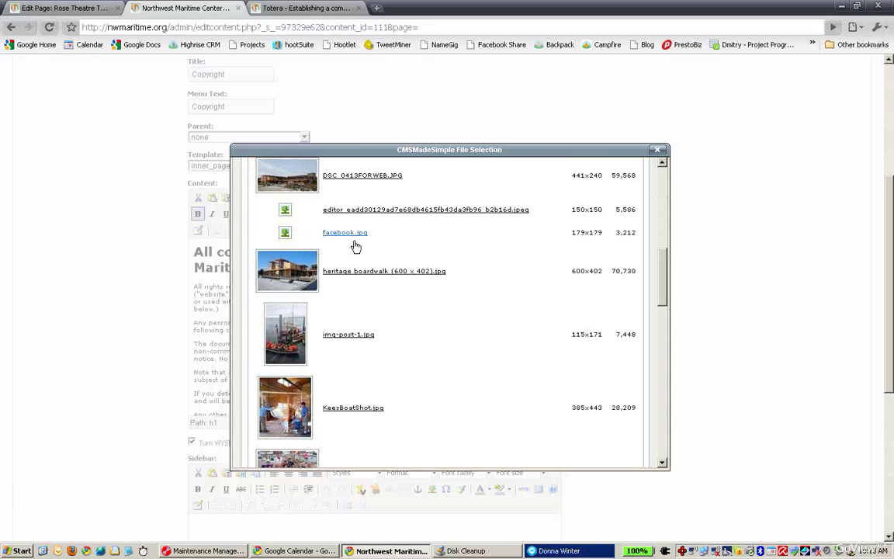
pyautogui.click(349, 234)
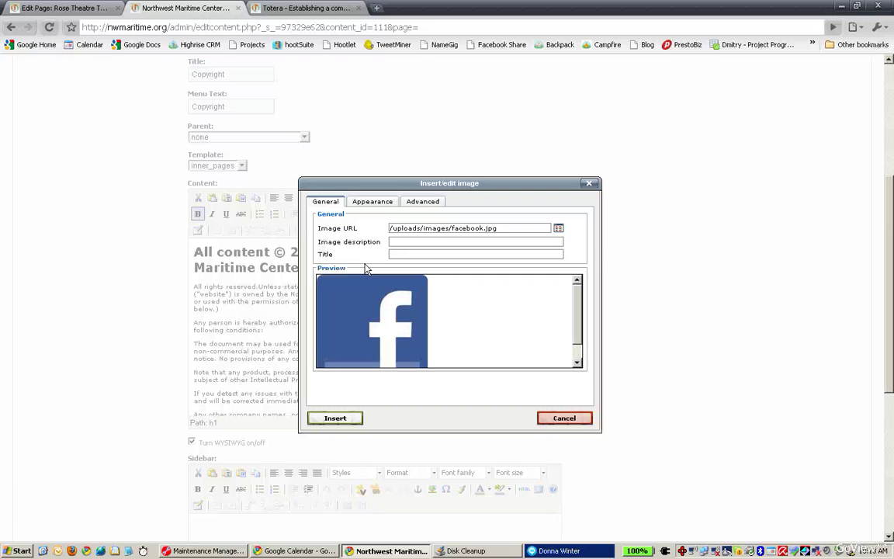
pyautogui.click(413, 243)
pyautogui.click(410, 255)
pyautogui.click(335, 419)
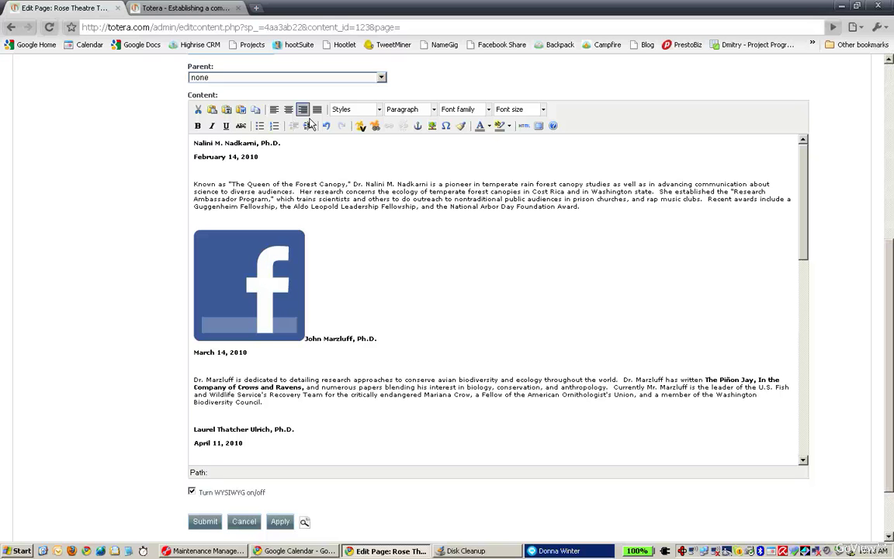
# - Right-align the inserted Facebook logo so Dr. Marzluff's bio wraps beside it
pyautogui.click(302, 110)
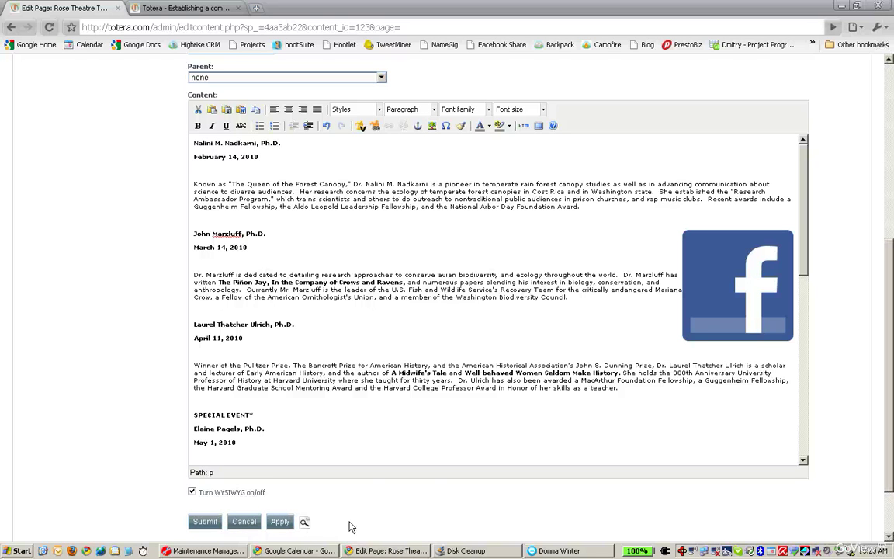
# - Apply the Example page changes, then submit it and confirm the successful-update message
pyautogui.click(281, 523)
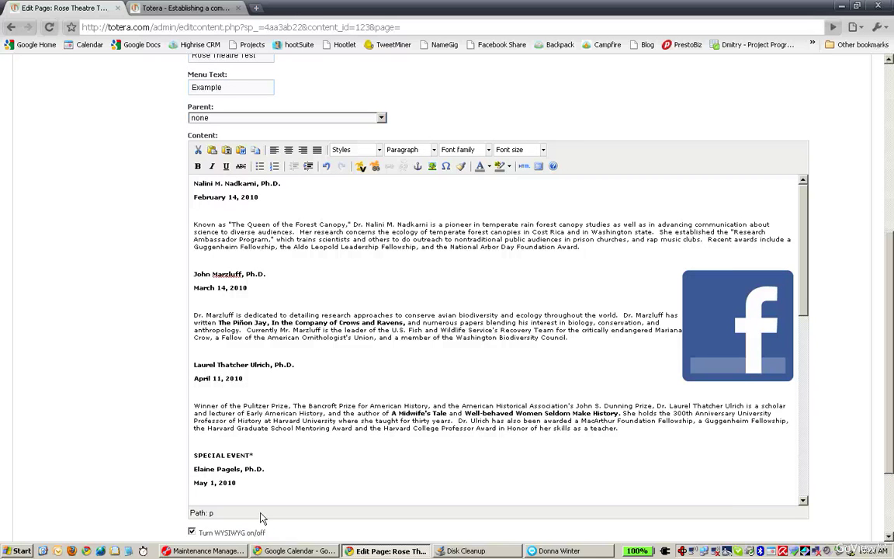
pyautogui.scroll(-2, 261, 519)
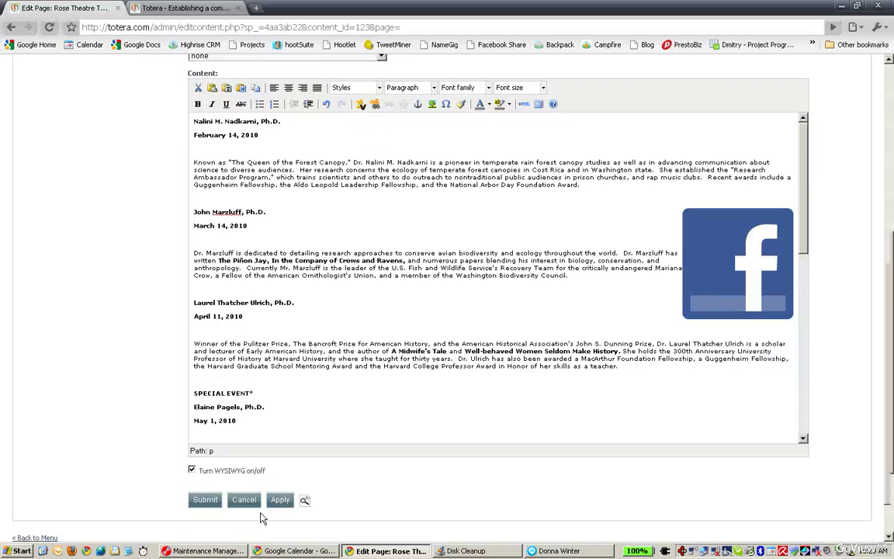
pyautogui.scroll(-1, 261, 519)
pyautogui.click(242, 449)
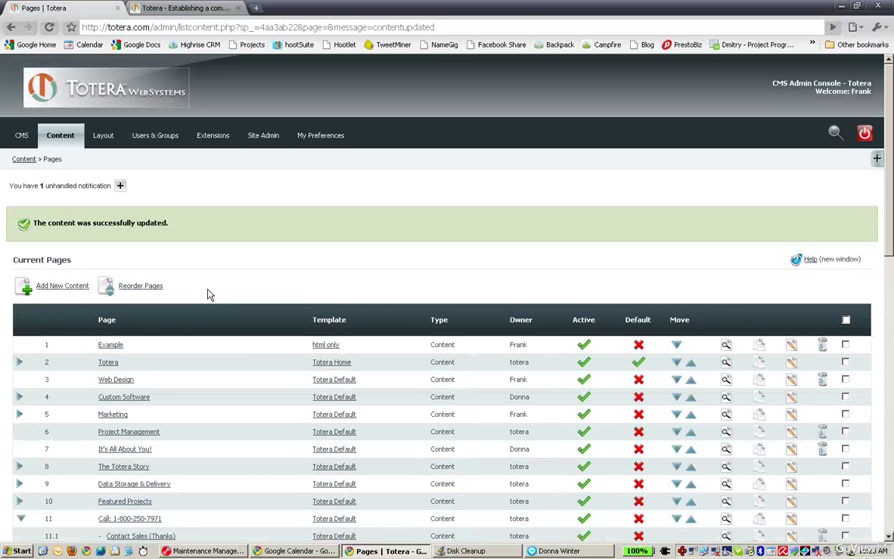
pyautogui.scroll(-2, 208, 294)
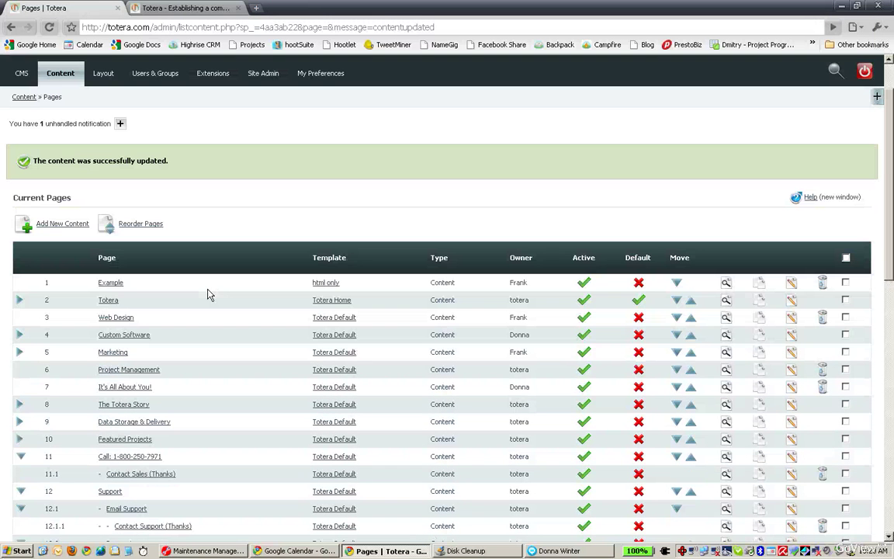